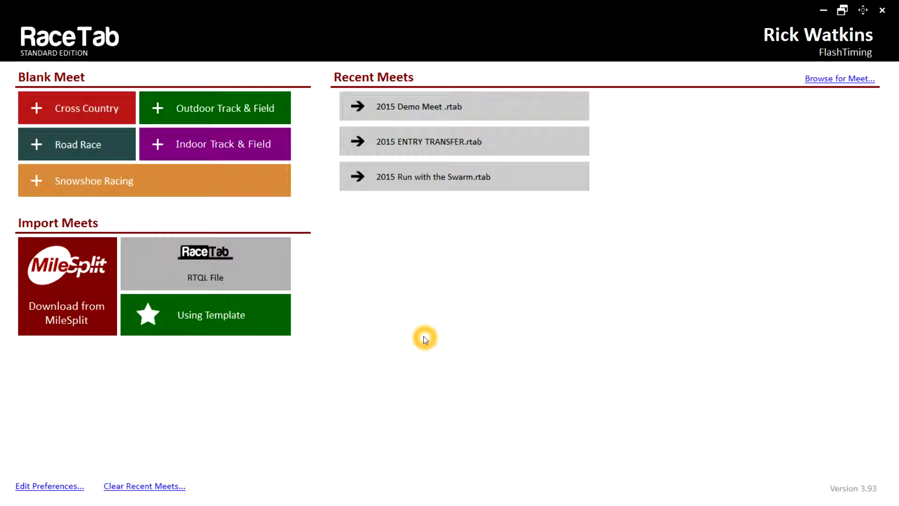
Open the 2015 Demo Meet from Recent Meets and set Fully-Automatic Timing? to Yes.
{"action": "left_click", "coordinate": [383, 108]}
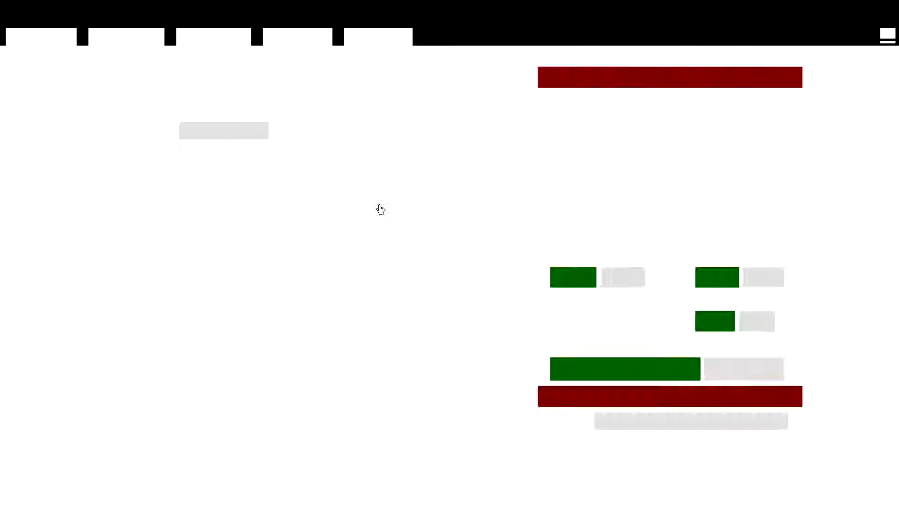
{"action": "left_click", "coordinate": [380, 209]}
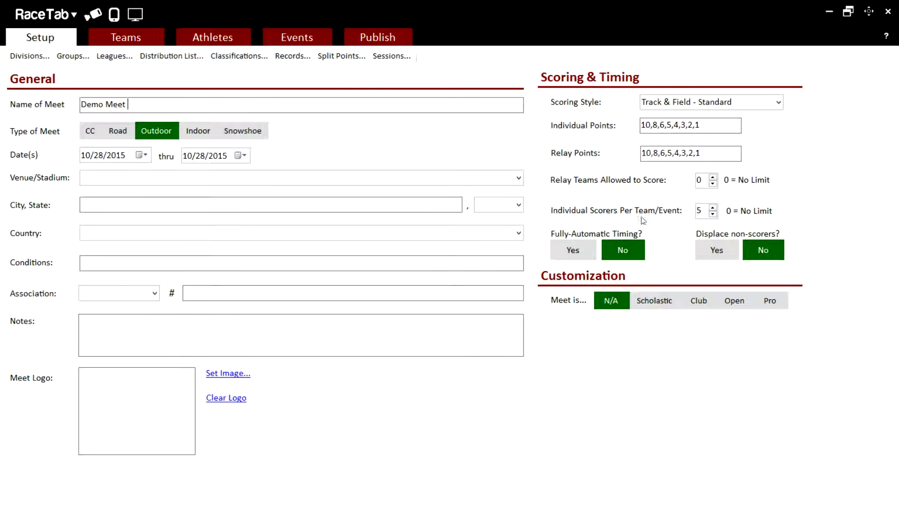
{"action": "left_click", "coordinate": [574, 249]}
{"action": "left_click", "coordinate": [585, 249]}
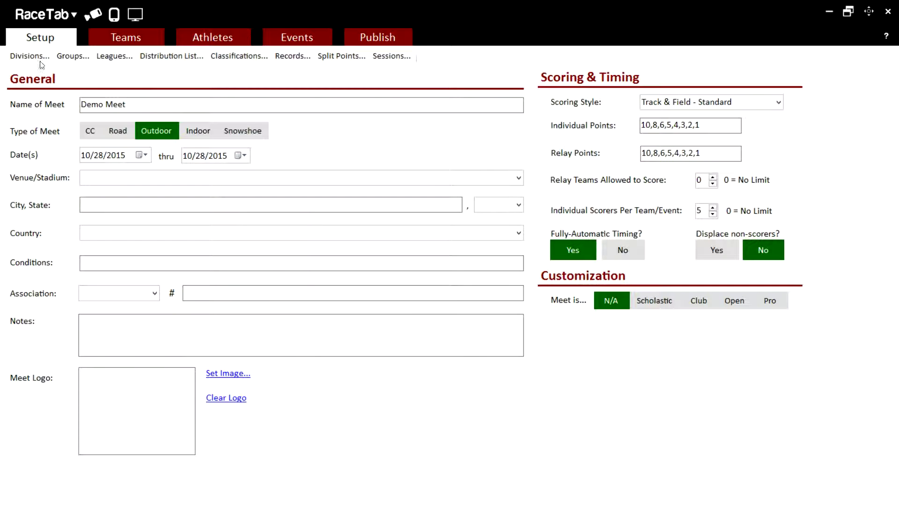
Open the FAT Interfaces settings and select the tail of the Timing Sessions data folder path.
{"action": "left_click", "coordinate": [74, 17]}
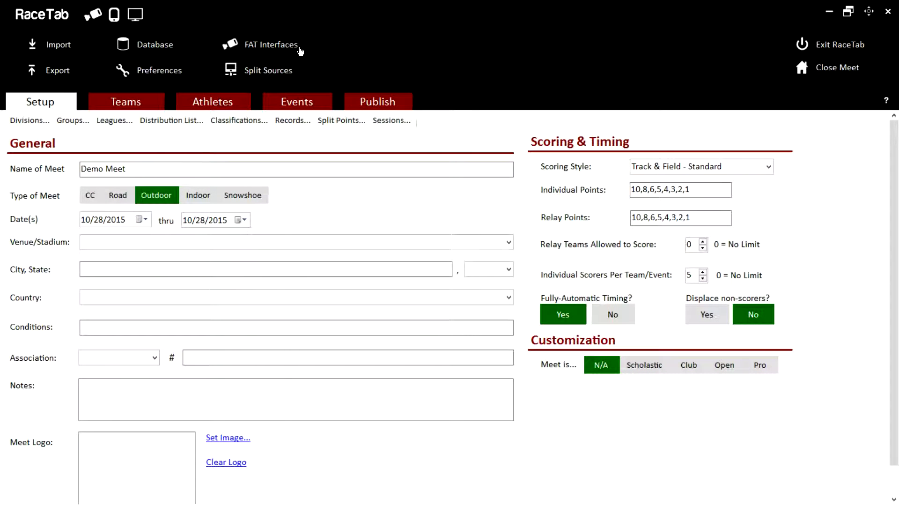
{"action": "left_click", "coordinate": [271, 47]}
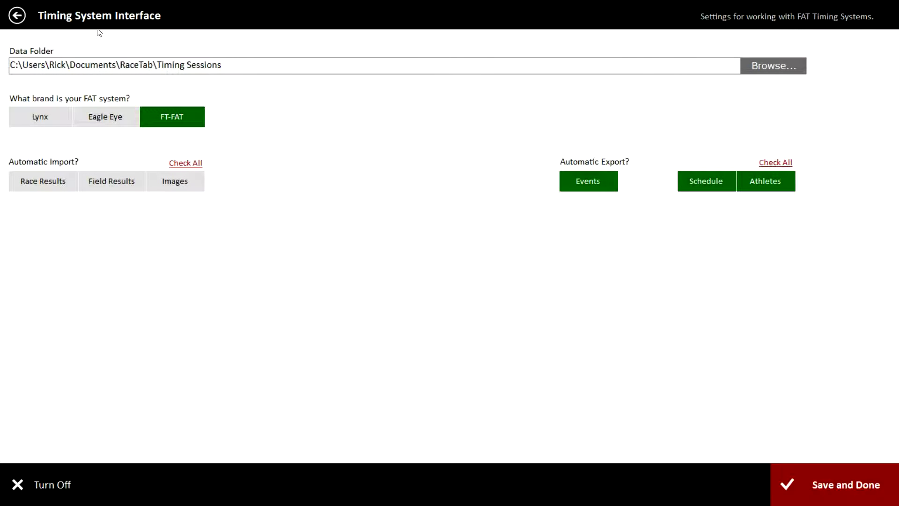
{"action": "left_click", "coordinate": [55, 51]}
{"action": "mouse_move", "coordinate": [227, 66]}
{"action": "left_mouse_down"}
{"action": "mouse_move", "coordinate": [5, 69]}
{"action": "mouse_move", "coordinate": [218, 79]}
{"action": "mouse_move", "coordinate": [228, 63]}
{"action": "mouse_move", "coordinate": [233, 76]}
{"action": "mouse_move", "coordinate": [239, 69]}
{"action": "left_mouse_up"}
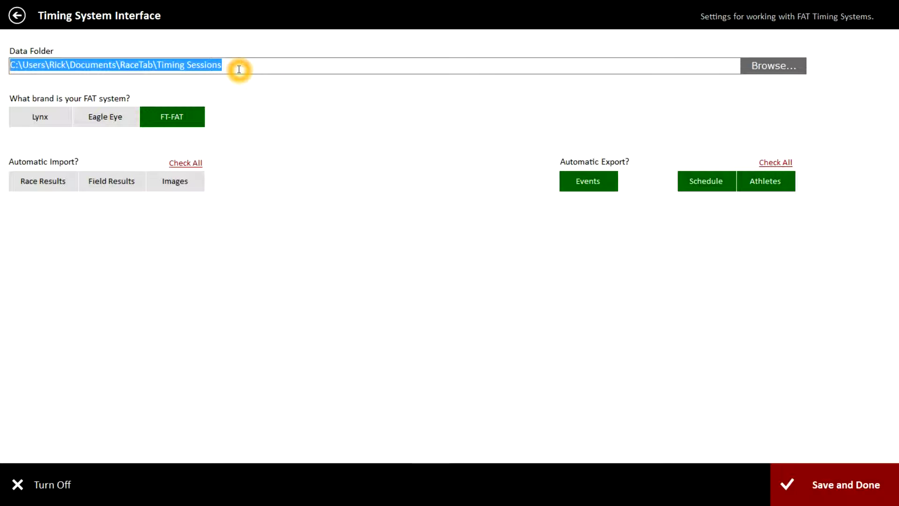
{"action": "left_click", "coordinate": [225, 66]}
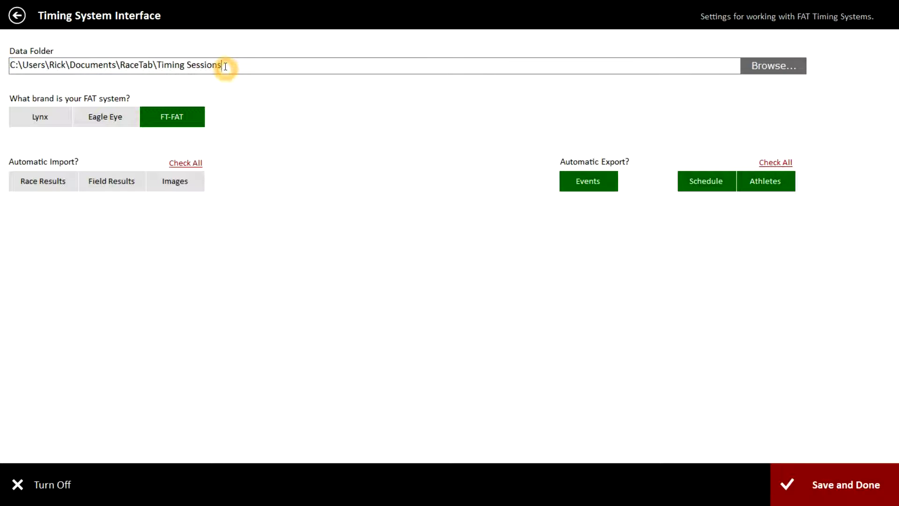
{"action": "left_click_drag", "start_coordinate": [225, 66], "coordinate": [120, 65]}
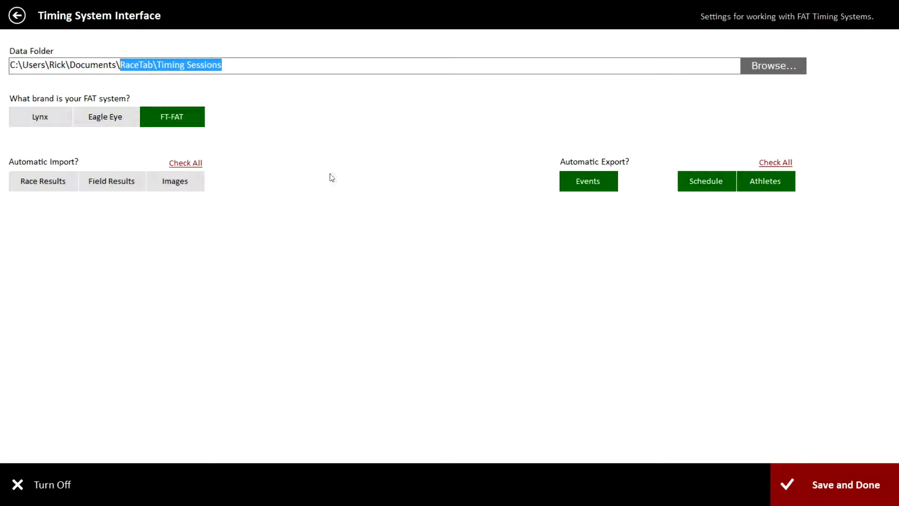
{"action": "left_click", "coordinate": [18, 97]}
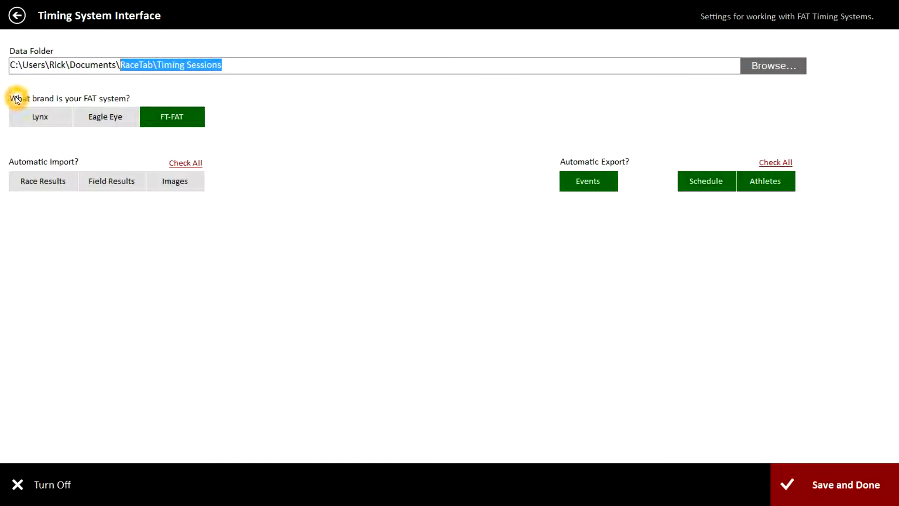
{"action": "left_click", "coordinate": [131, 98]}
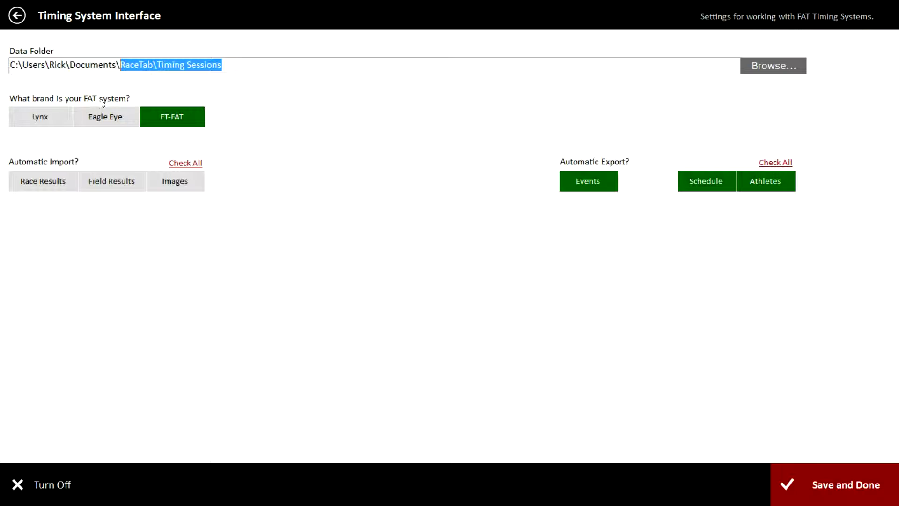
{"action": "left_click", "coordinate": [177, 122]}
{"action": "left_click", "coordinate": [177, 122]}
{"action": "left_click", "coordinate": [301, 195]}
{"action": "left_click", "coordinate": [49, 189]}
{"action": "left_click", "coordinate": [45, 216]}
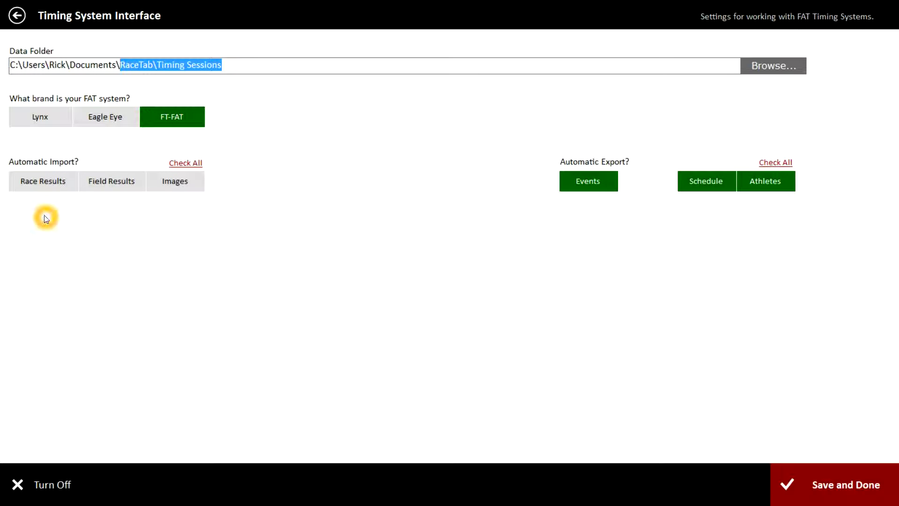
{"action": "left_click", "coordinate": [40, 185]}
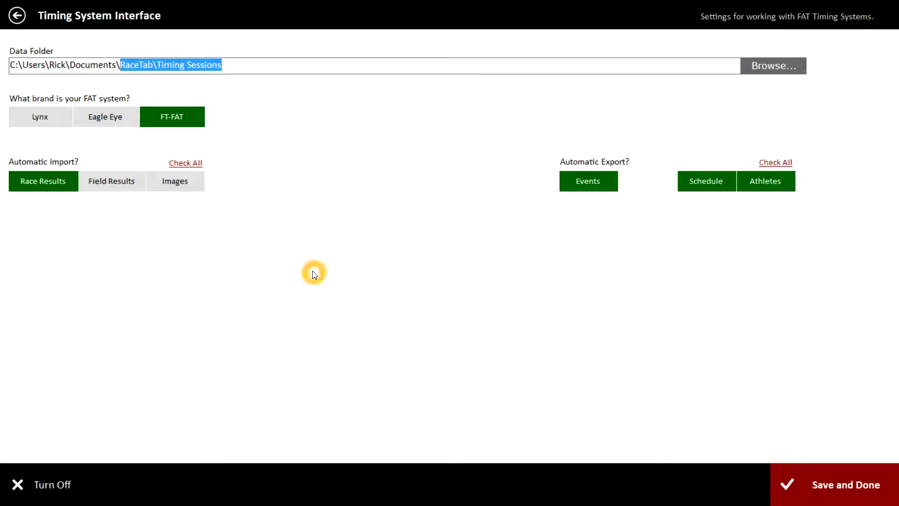
{"action": "left_click", "coordinate": [49, 183]}
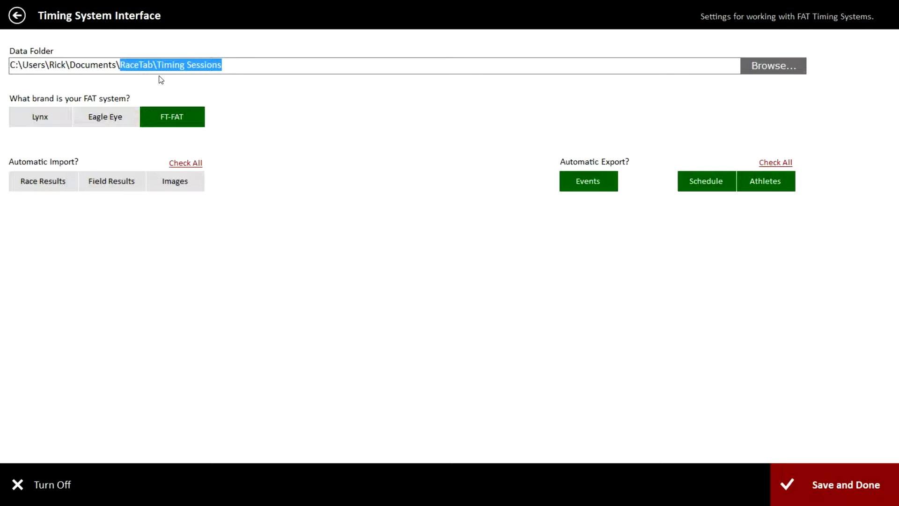
{"action": "left_click", "coordinate": [860, 477]}
Save and close RaceTab's interface settings, then open FlashTiming's Video Capture window.
{"action": "left_click", "coordinate": [831, 489]}
{"action": "left_click", "coordinate": [830, 487]}
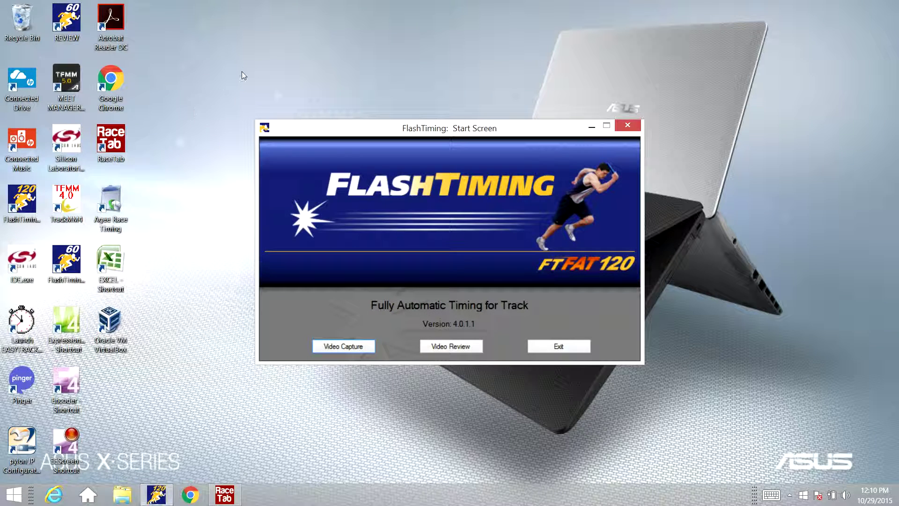
{"action": "left_click", "coordinate": [441, 129]}
{"action": "left_click", "coordinate": [344, 347]}
{"action": "left_click", "coordinate": [371, 347]}
{"action": "left_click", "coordinate": [352, 347]}
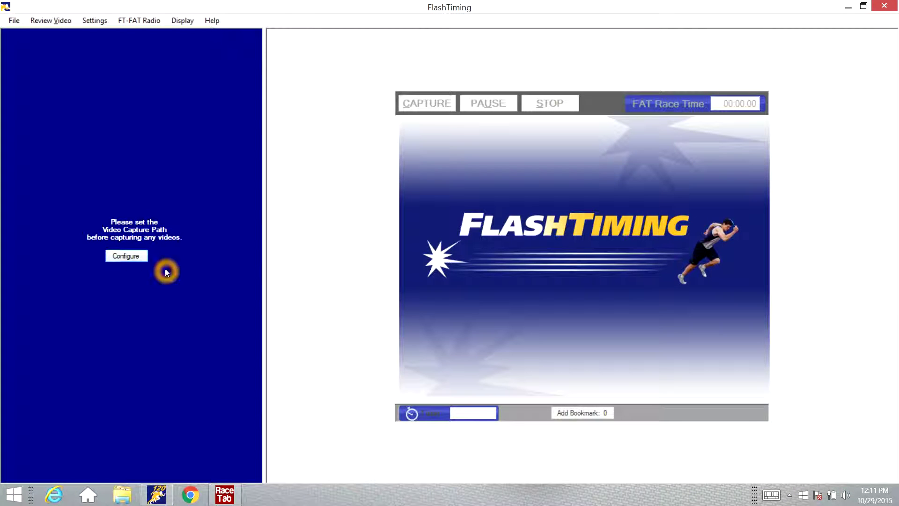
In the capture configuration's new-meet folder dialog, delete the mistyped meet name.
{"action": "left_click", "coordinate": [134, 258]}
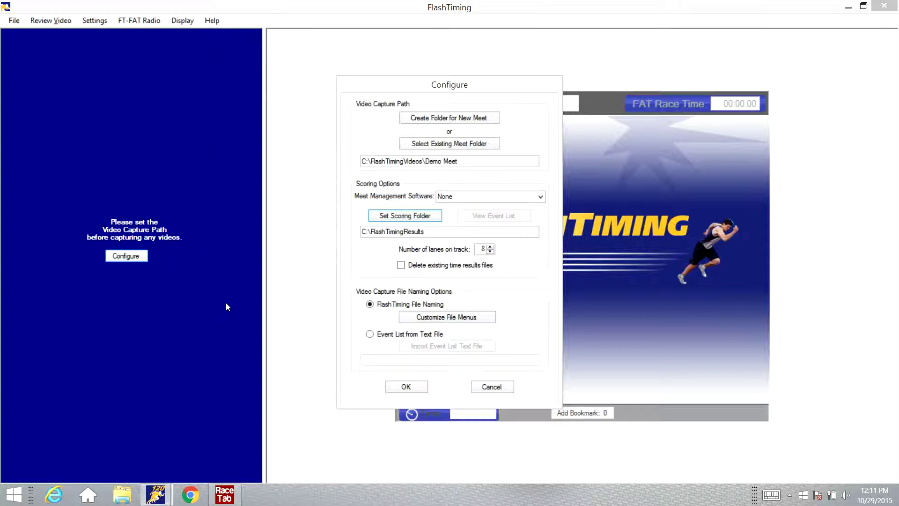
{"action": "left_click", "coordinate": [364, 108]}
{"action": "left_click", "coordinate": [443, 118]}
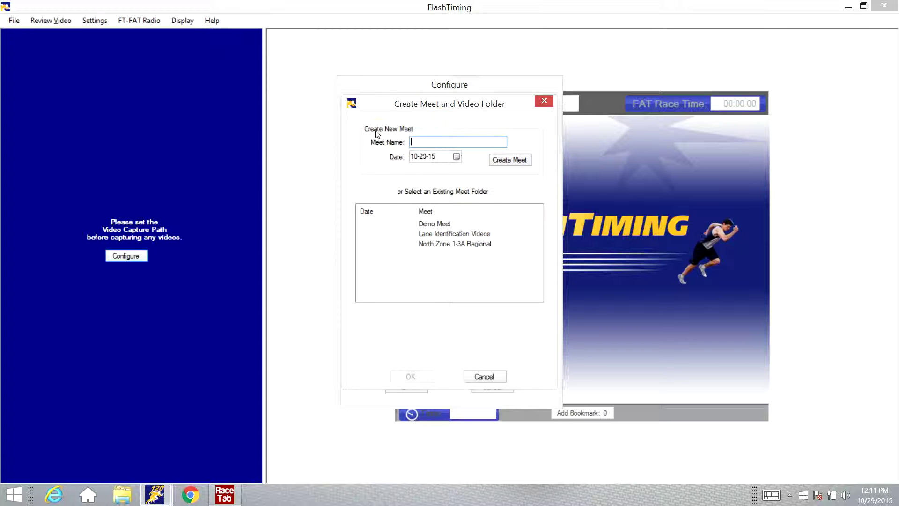
{"action": "left_click", "coordinate": [415, 143]}
{"action": "left_click_drag", "start_coordinate": [445, 142], "coordinate": [341, 137]}
{"action": "key", "text": "BackSpace"}
Choose the existing Demo Meet folder so the capture path is C:\FlashTimingVideos\Demo Meet.
{"action": "left_click", "coordinate": [503, 161]}
{"action": "left_click", "coordinate": [433, 226]}
{"action": "left_click", "coordinate": [366, 227]}
{"action": "left_click", "coordinate": [429, 226]}
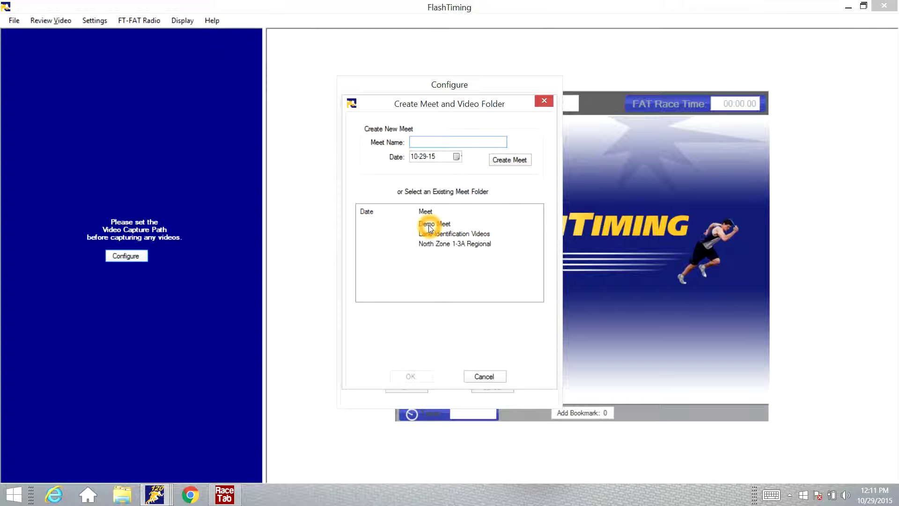
{"action": "left_click", "coordinate": [431, 226]}
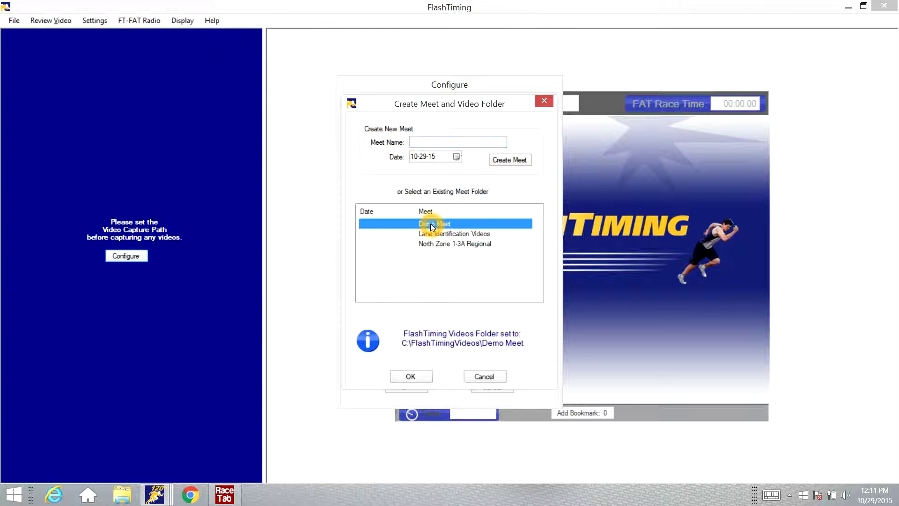
{"action": "left_click", "coordinate": [416, 342]}
{"action": "left_click", "coordinate": [414, 376]}
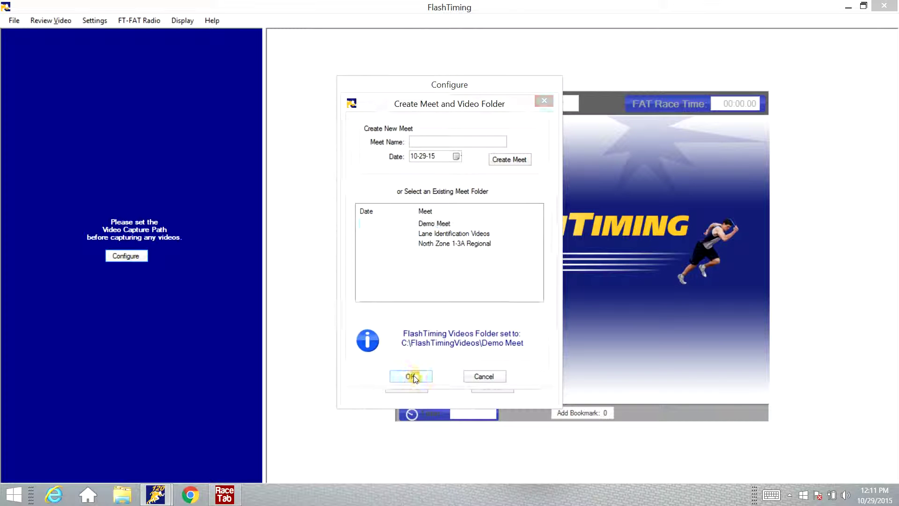
{"action": "left_click", "coordinate": [380, 162]}
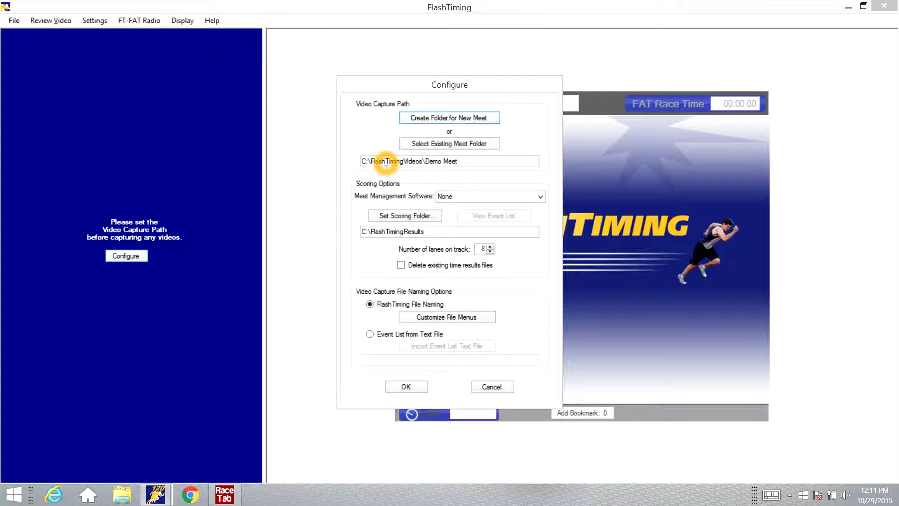
Select RaceTab as the Meet Management Software.
{"action": "left_click", "coordinate": [432, 161]}
{"action": "left_click", "coordinate": [382, 163]}
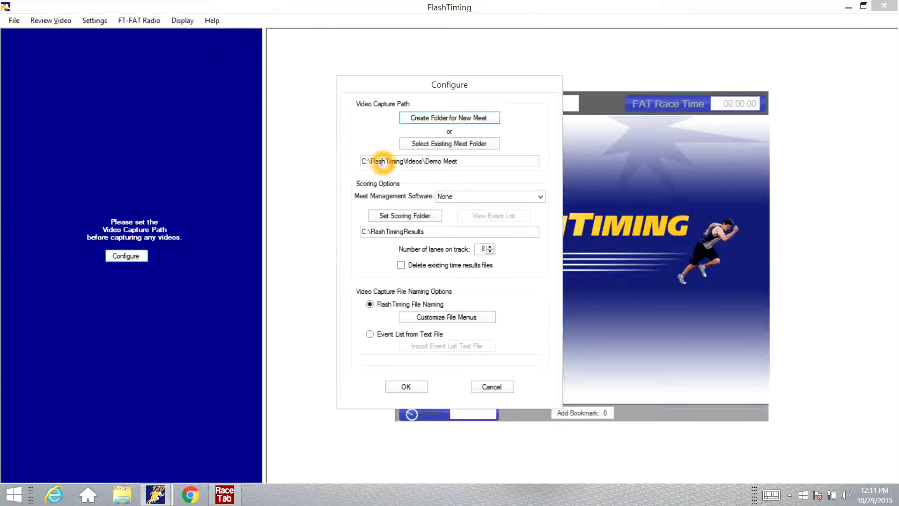
{"action": "left_click", "coordinate": [339, 209]}
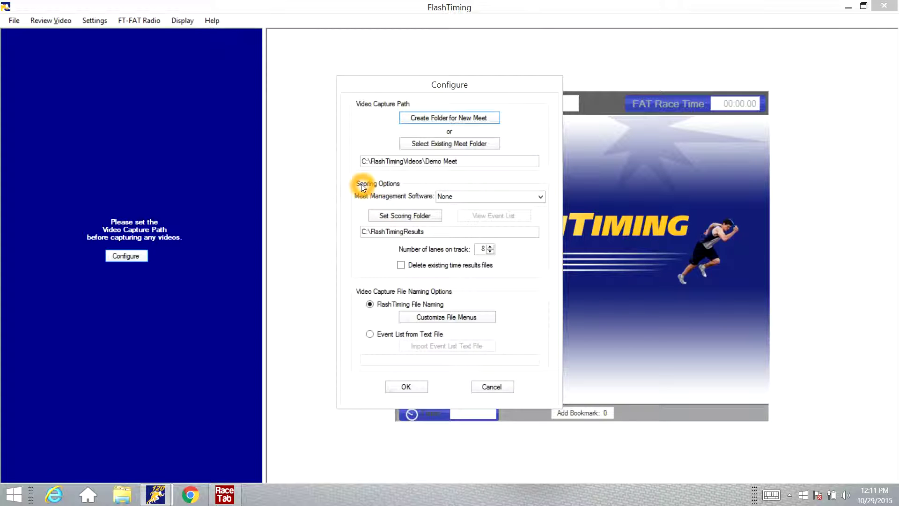
{"action": "left_click", "coordinate": [397, 186]}
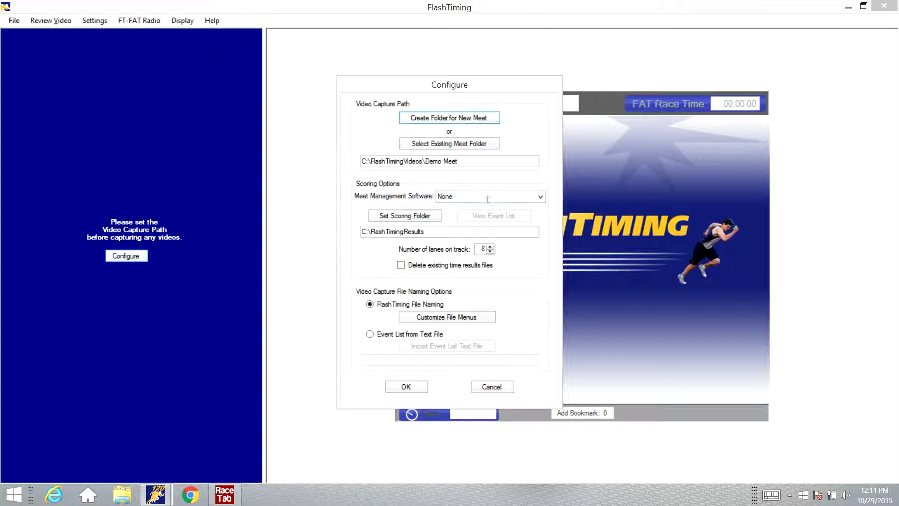
{"action": "left_click", "coordinate": [540, 197]}
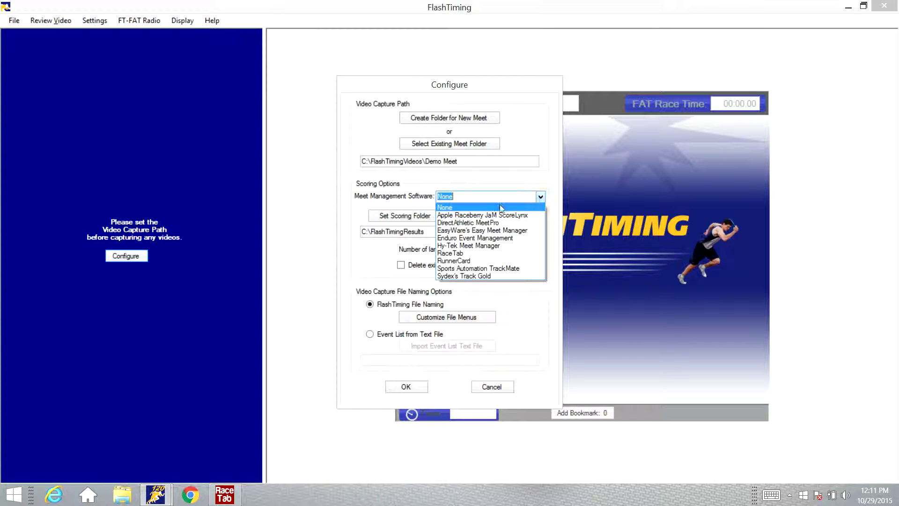
{"action": "left_click", "coordinate": [460, 253]}
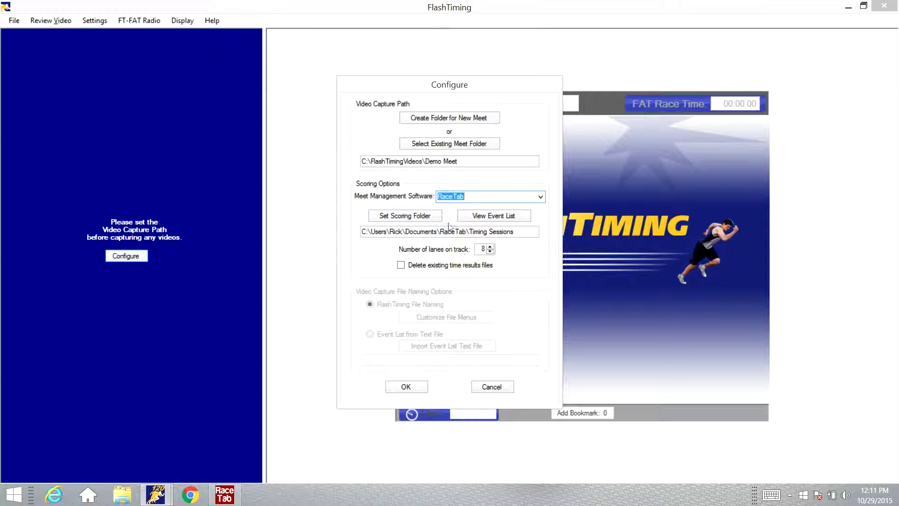
Inspect the scoring path's RaceTab\Timing Sessions portion and start Set Scoring Folder.
{"action": "left_click", "coordinate": [439, 184]}
{"action": "left_click", "coordinate": [410, 217]}
{"action": "left_click_drag", "start_coordinate": [524, 232], "coordinate": [311, 256]}
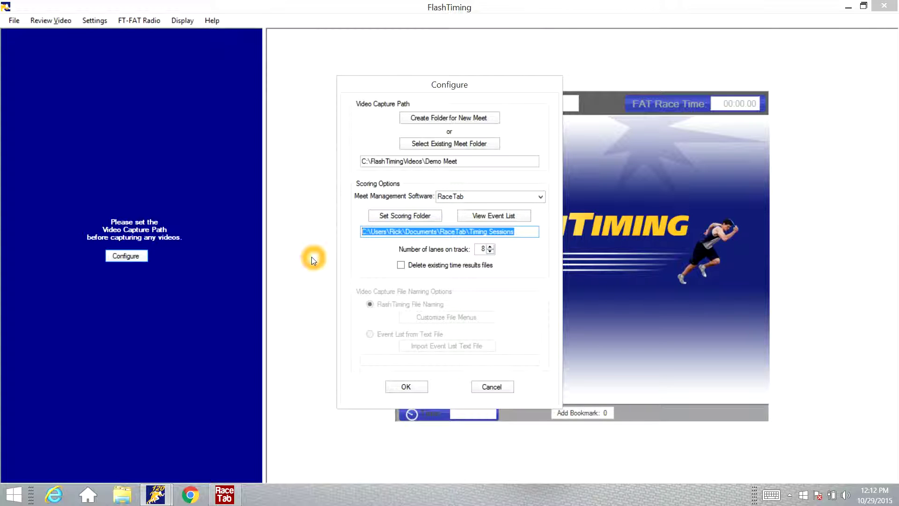
{"action": "left_click", "coordinate": [503, 232]}
{"action": "left_click", "coordinate": [515, 234]}
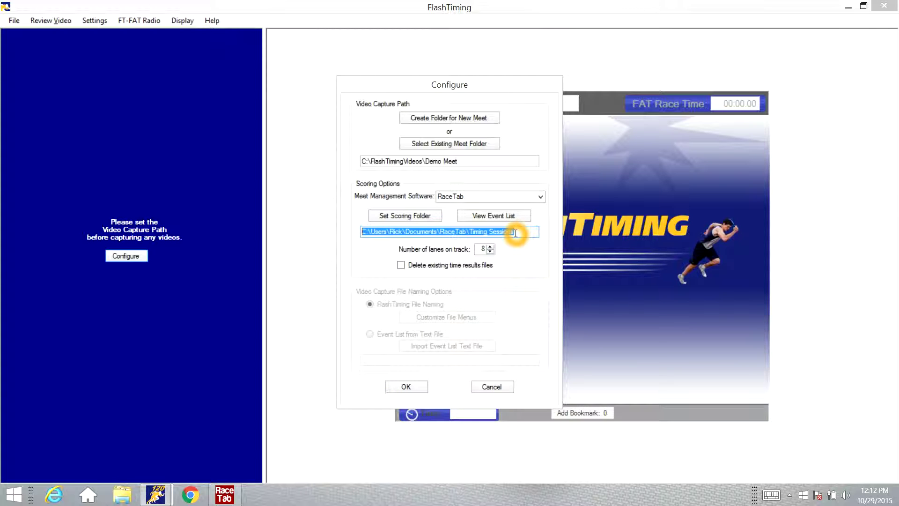
{"action": "left_click_drag", "start_coordinate": [516, 232], "coordinate": [441, 233]}
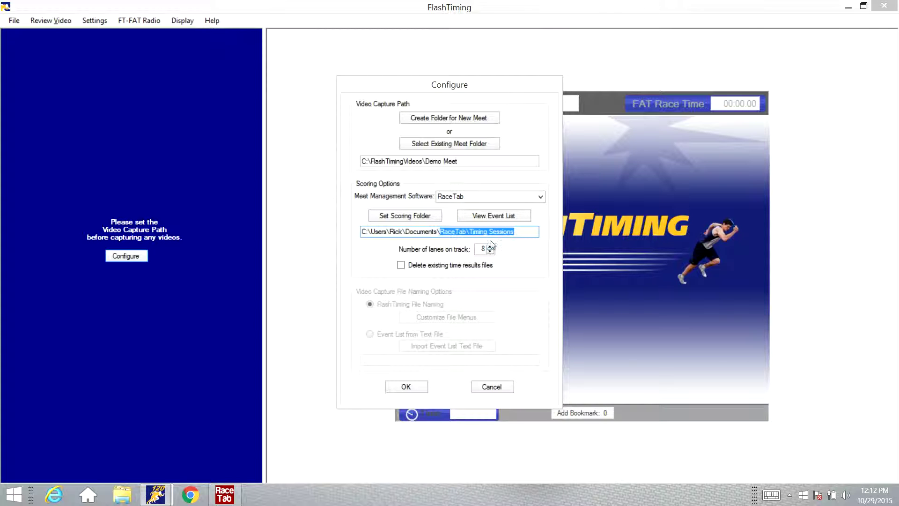
{"action": "left_click", "coordinate": [408, 214]}
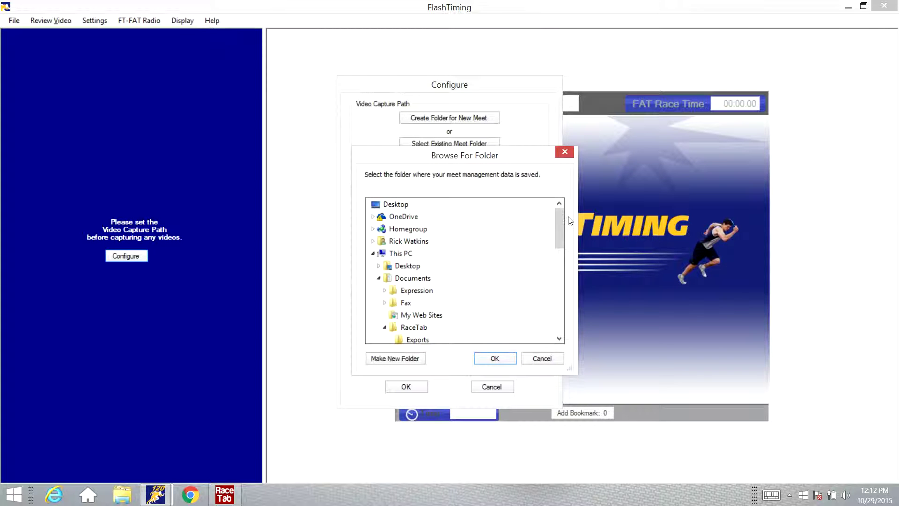
Pick Documents > RaceTab > Timing Sessions as the meet management data folder.
{"action": "left_click_drag", "start_coordinate": [555, 223], "coordinate": [560, 243]}
{"action": "left_click", "coordinate": [409, 206]}
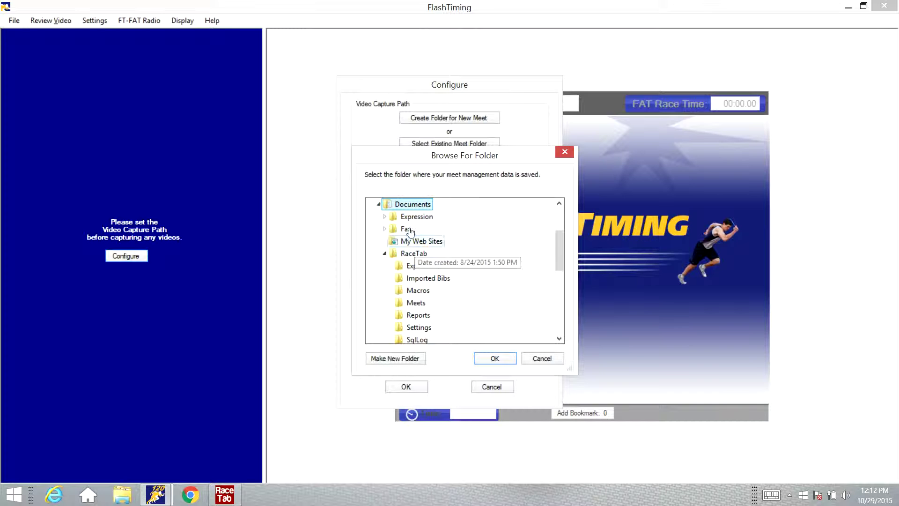
{"action": "left_click", "coordinate": [387, 204]}
{"action": "left_click", "coordinate": [414, 254]}
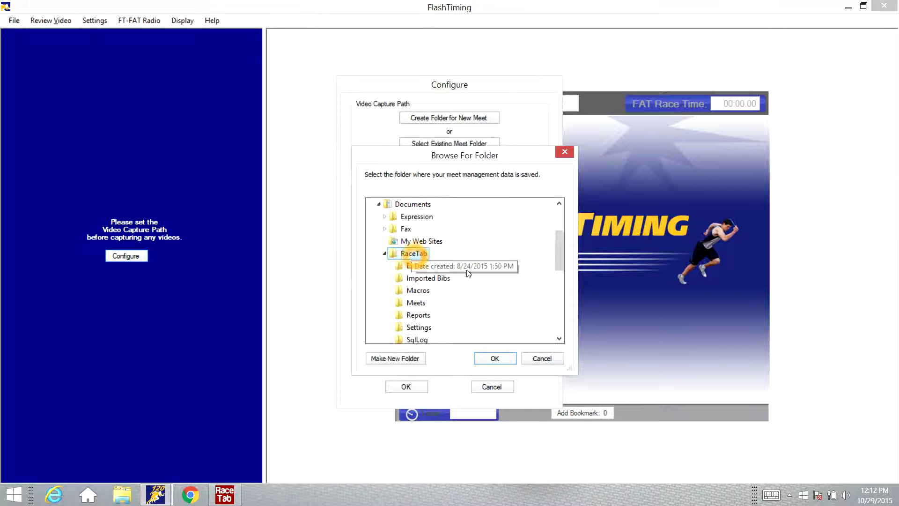
{"action": "left_click_drag", "start_coordinate": [560, 249], "coordinate": [557, 296]}
{"action": "left_click", "coordinate": [436, 241]}
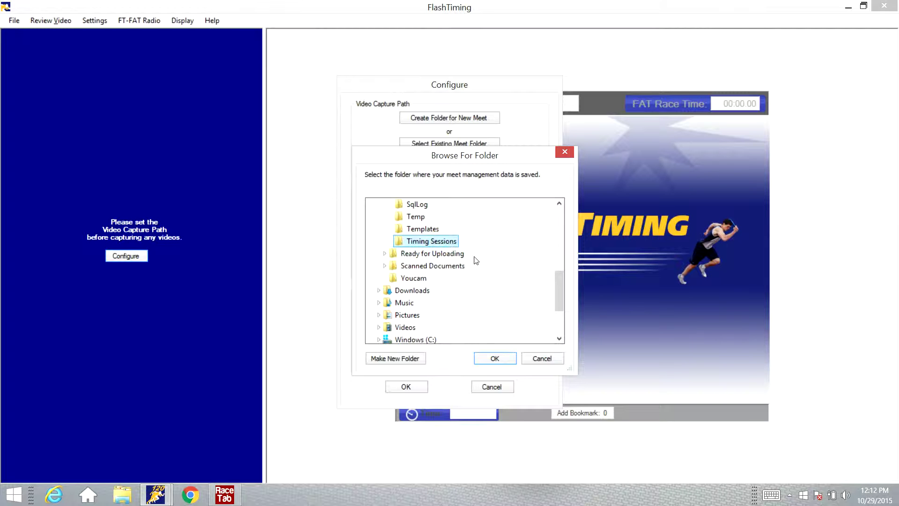
{"action": "left_click", "coordinate": [500, 359]}
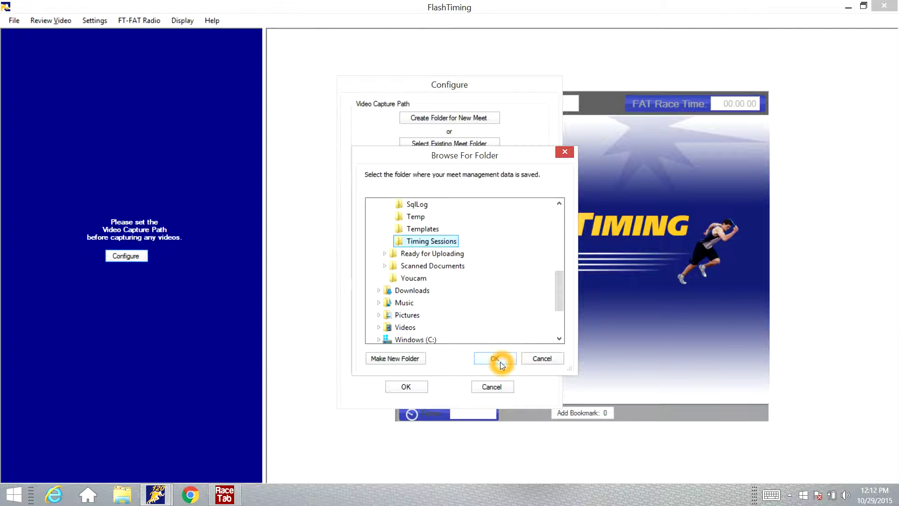